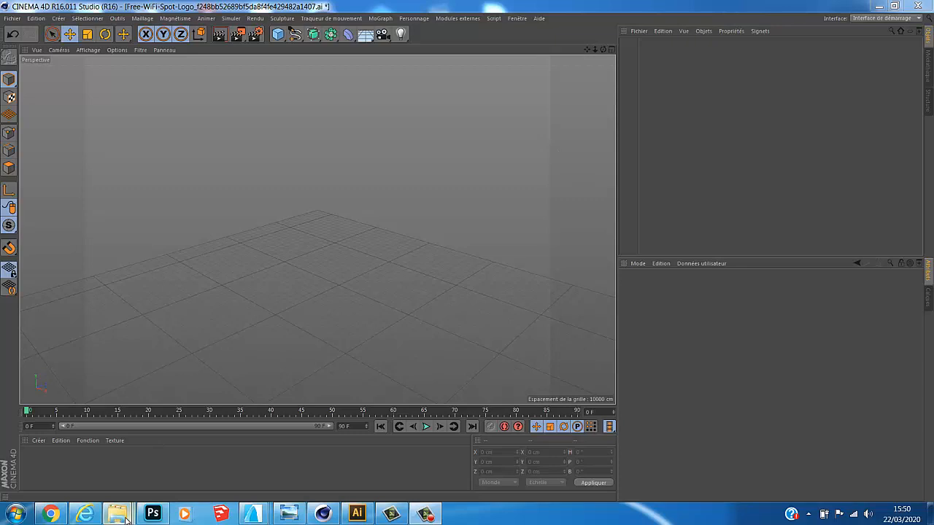
Step: Bring the Free-WiFi-Spot-Logo Illustrator file from the exmples 2eme annee infographie folder into Cinema 4D, reopening it under the same name
mouse_move(117, 514)
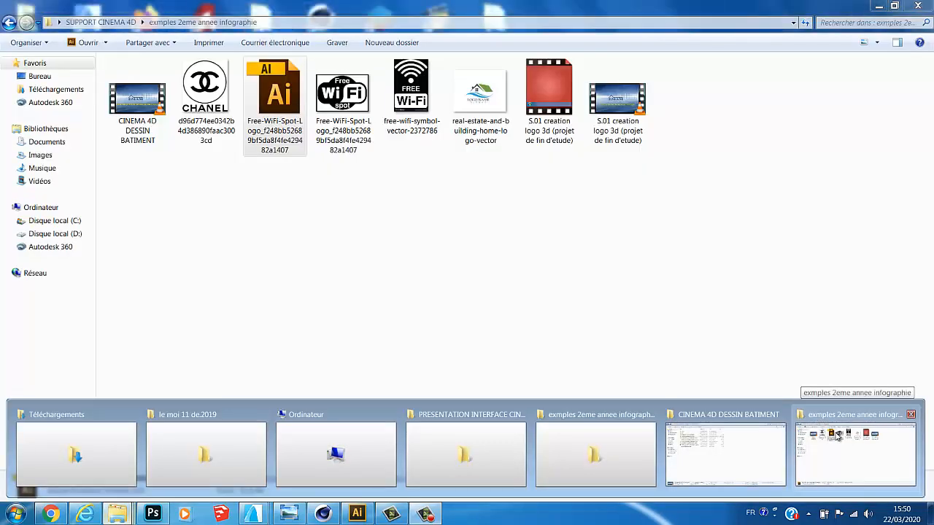
left_click(837, 435)
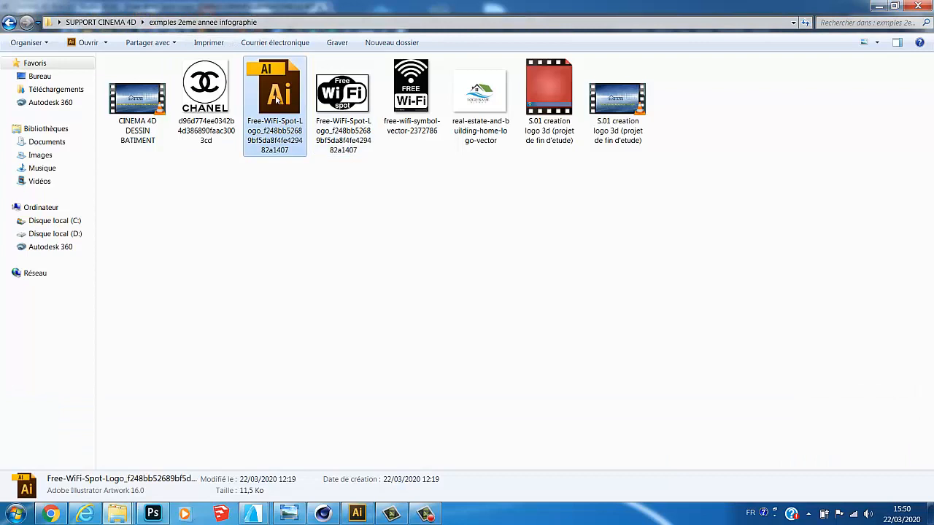
left_click_drag(277, 97, 283, 139)
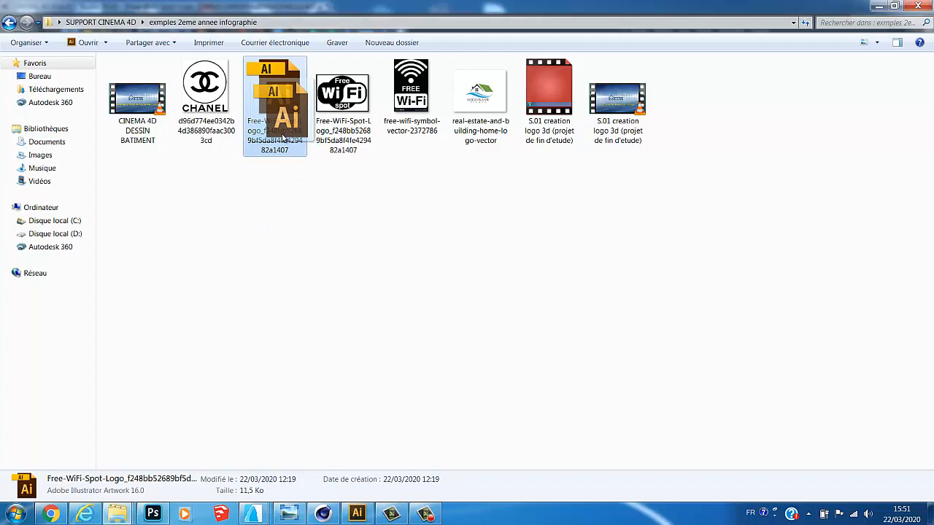
left_click_drag(283, 139, 310, 290)
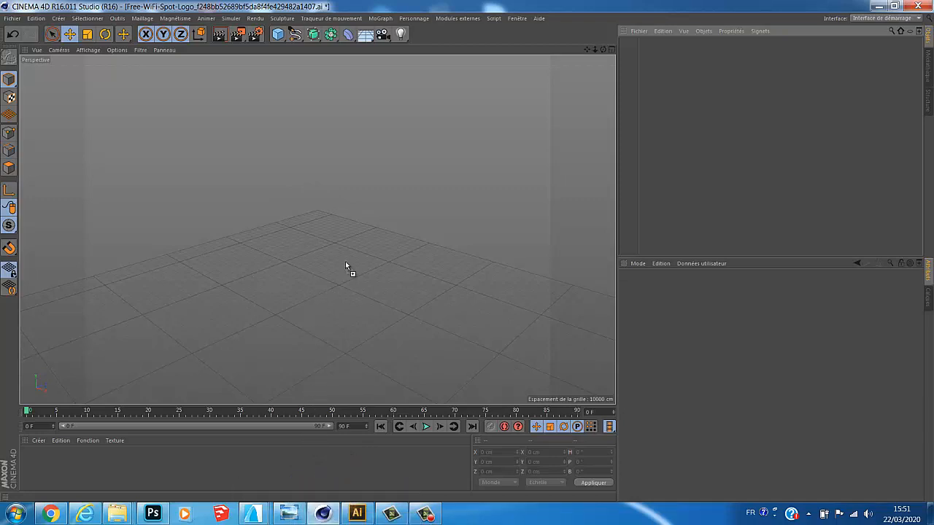
left_click_drag(285, 255, 322, 261)
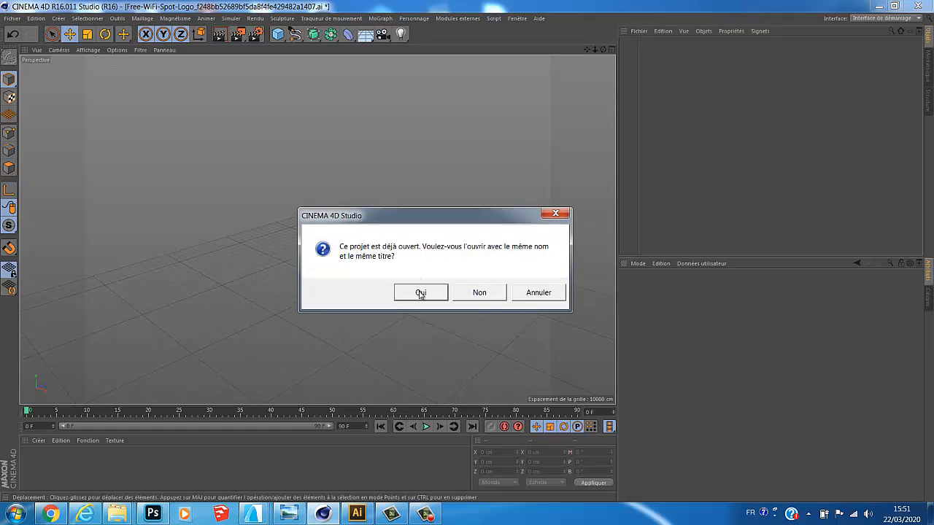
left_click(421, 294)
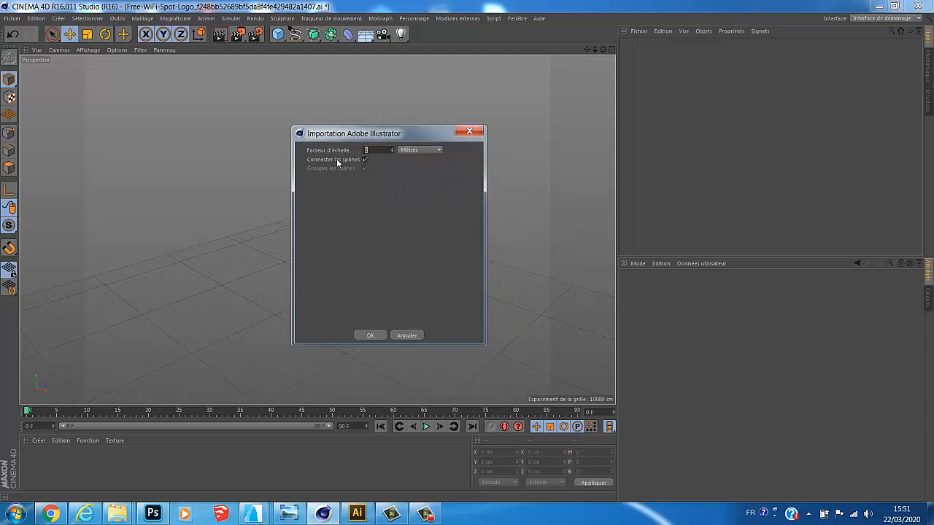
Step: Set the Illustrator import scale unit to centimetres and import the logo
left_click(410, 150)
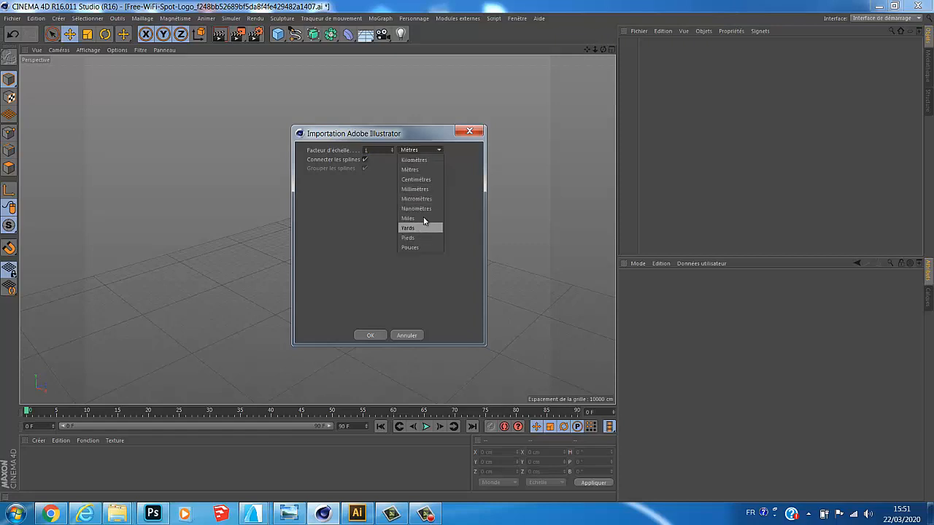
left_click(416, 180)
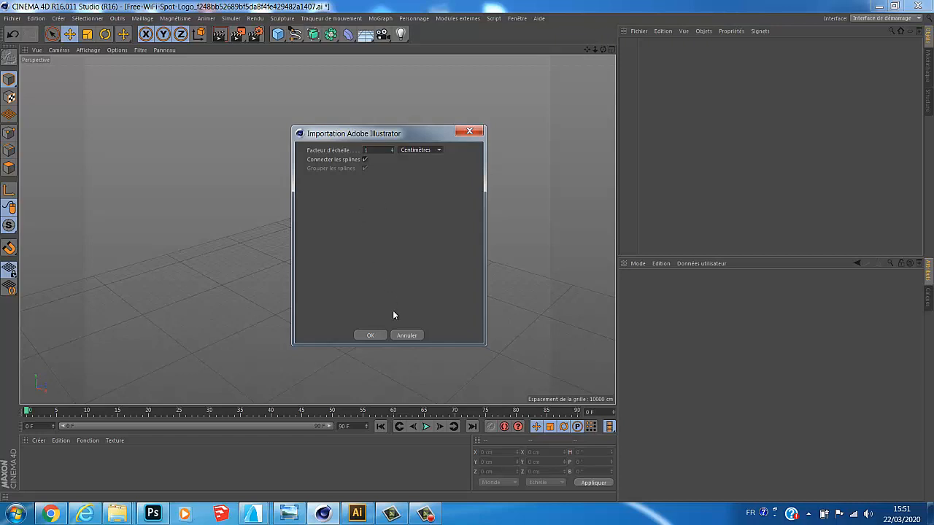
left_click(361, 335)
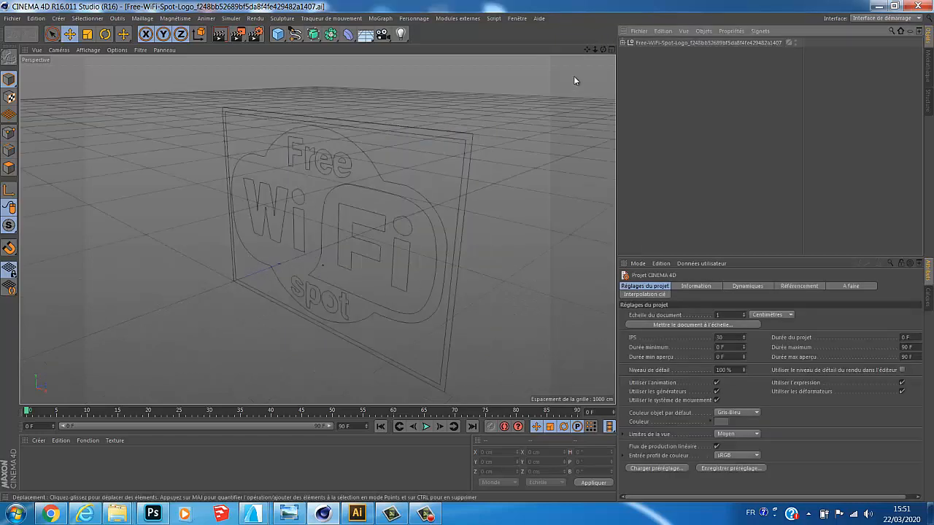
Step: Expand the imported logo's hierarchy and examine where the Tracé 21 spline sits within the Free WiFi spot outlines
left_click_drag(595, 49, 468, 252)
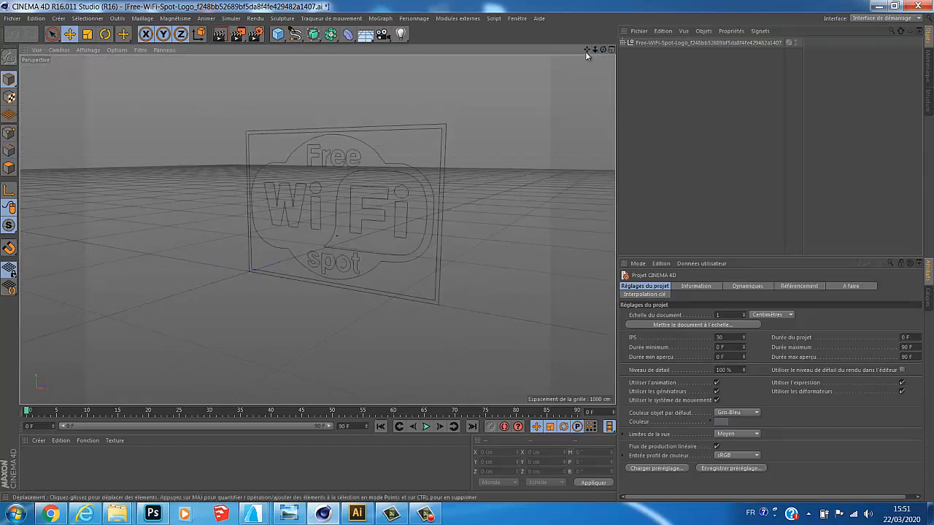
left_click_drag(587, 49, 466, 250)
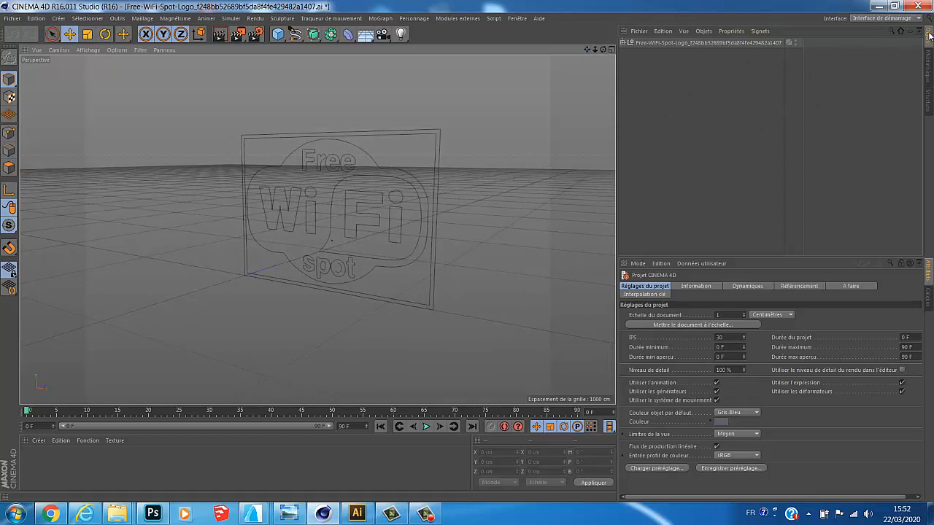
left_click(624, 44)
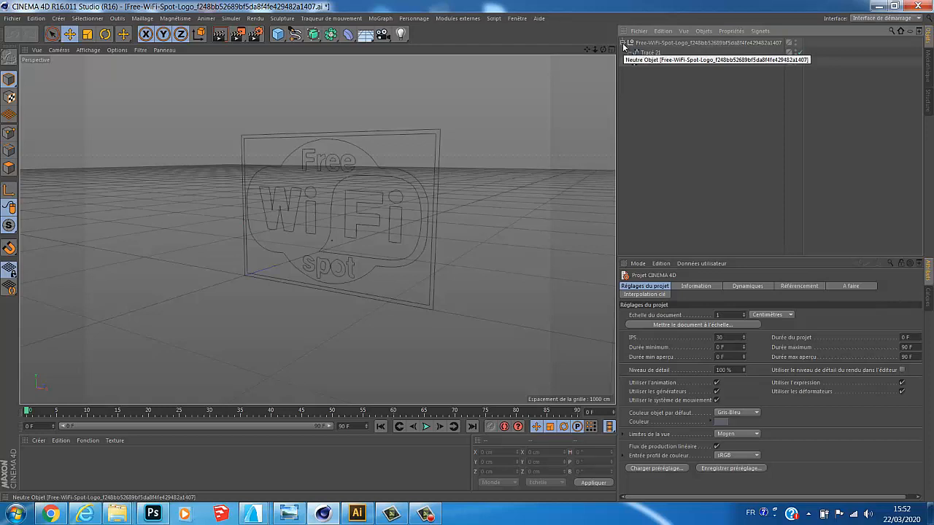
left_click(651, 53)
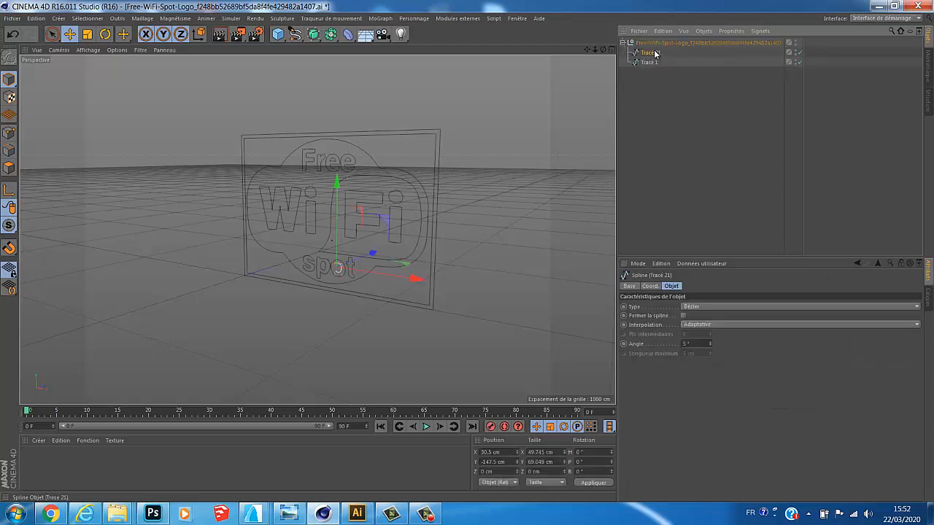
scroll(343, 279, "up", 8)
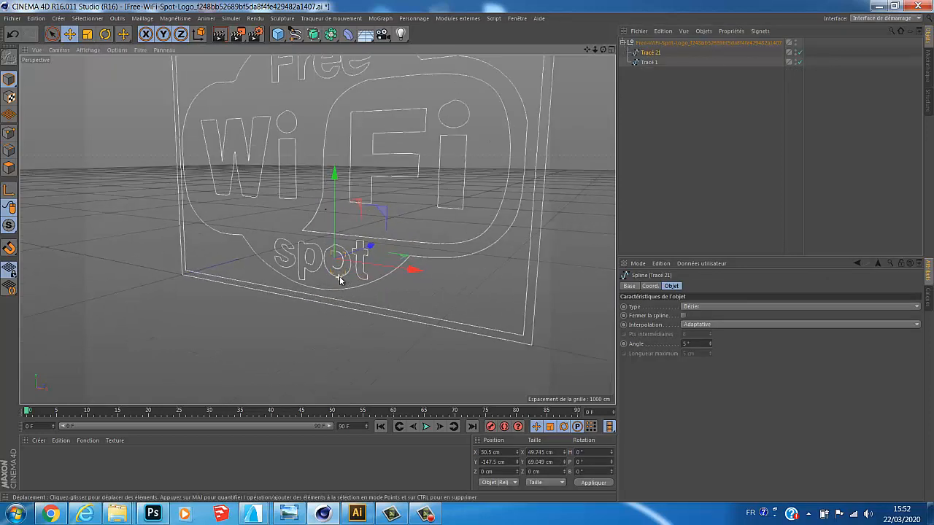
scroll(309, 277, "up", 4)
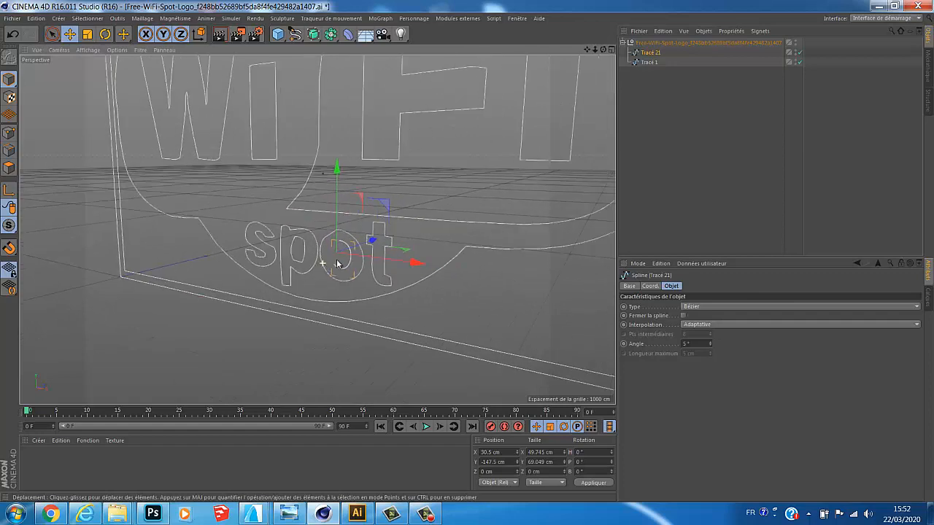
scroll(343, 275, "down", 10)
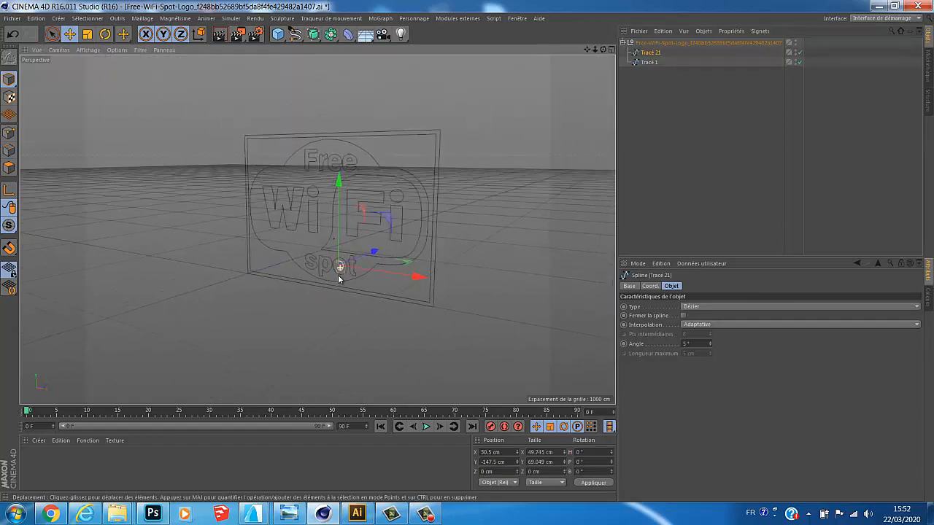
scroll(339, 272, "up", 10)
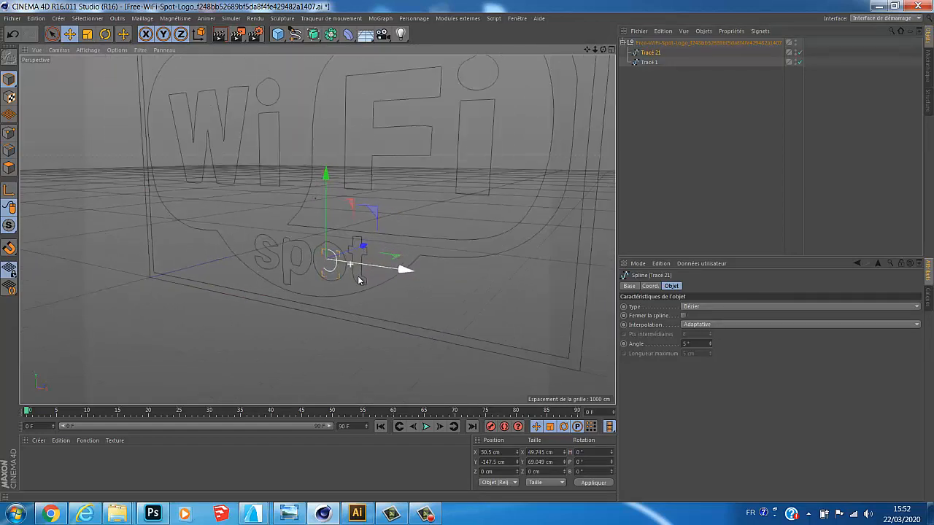
scroll(338, 264, "down", 10)
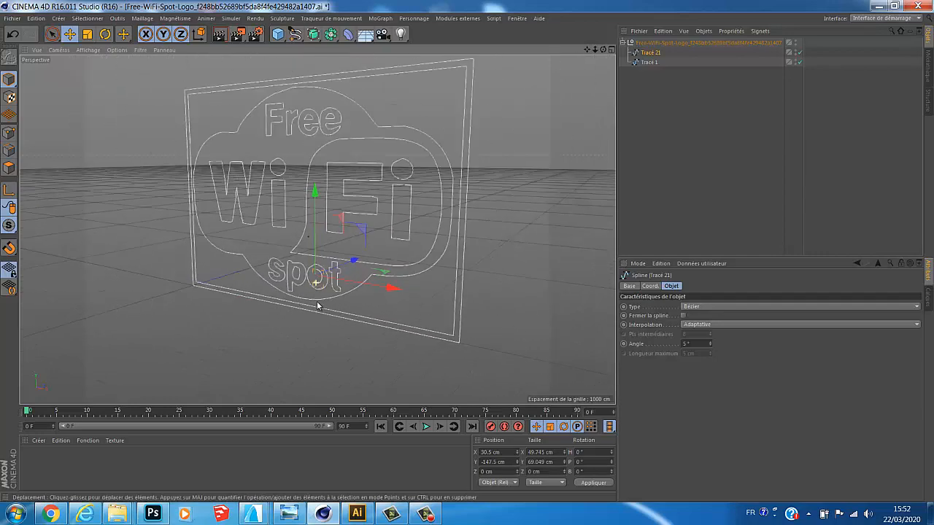
scroll(317, 305, "down", 2)
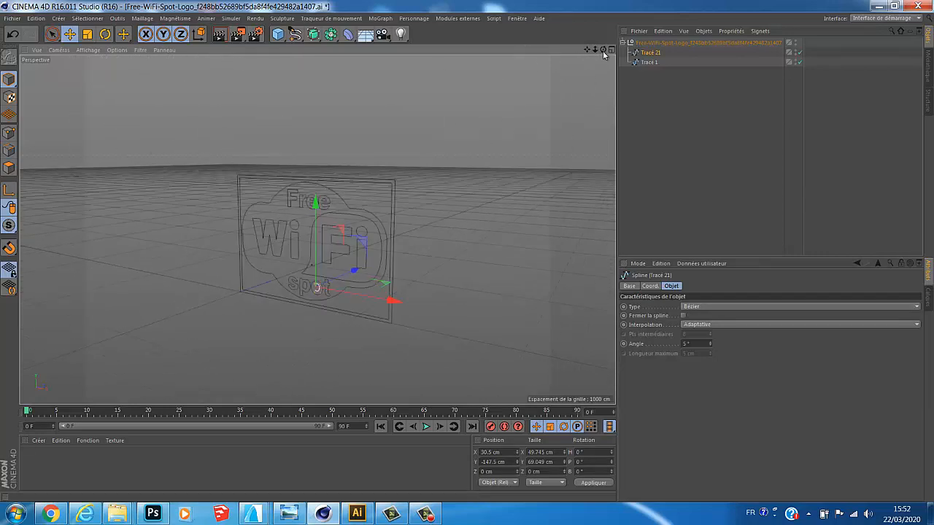
left_click_drag(603, 51, 467, 255)
scroll(244, 312, "up", 4)
scroll(284, 319, "down", 8)
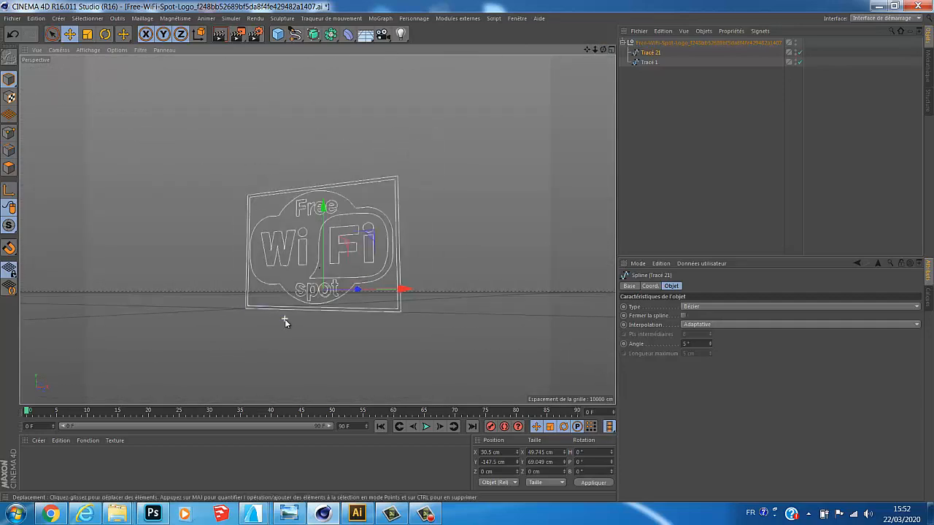
left_click_drag(603, 50, 467, 255)
scroll(255, 296, "up", 4)
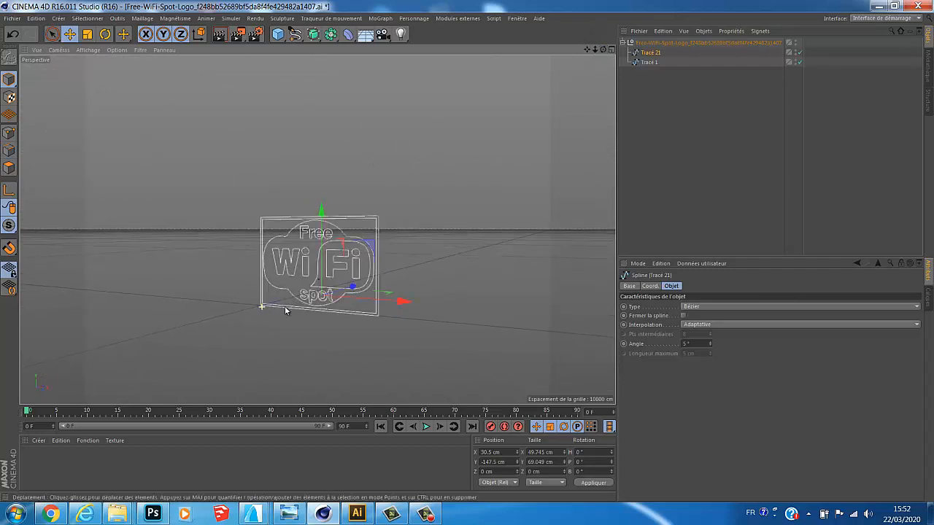
scroll(334, 322, "down", 3)
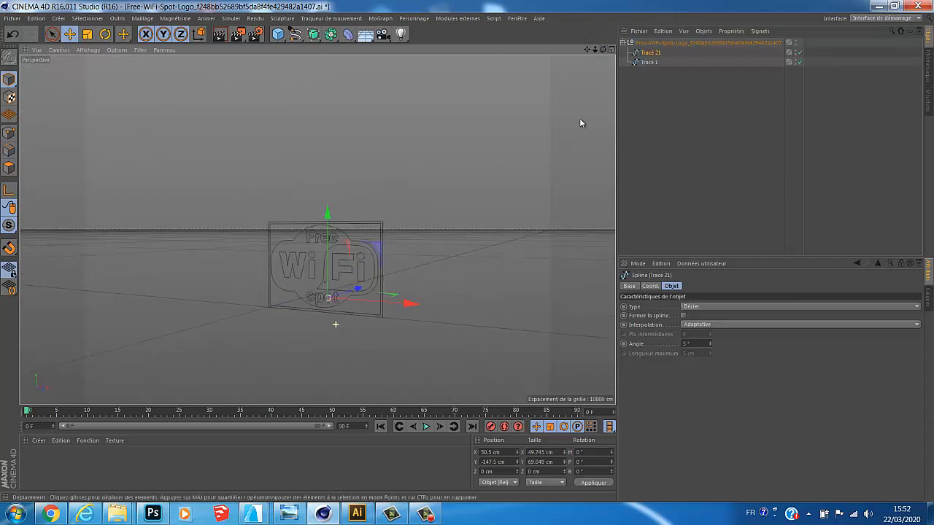
scroll(331, 327, "up", 2)
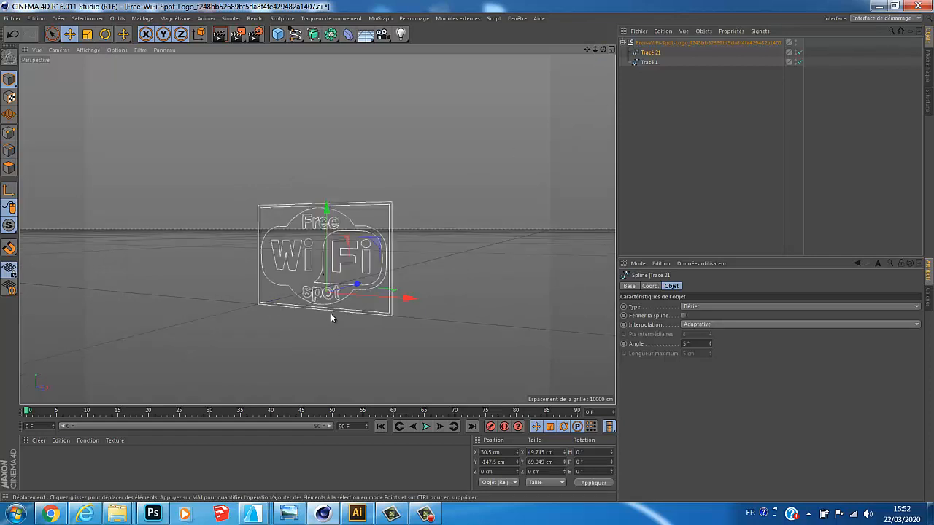
scroll(358, 315, "up", 1)
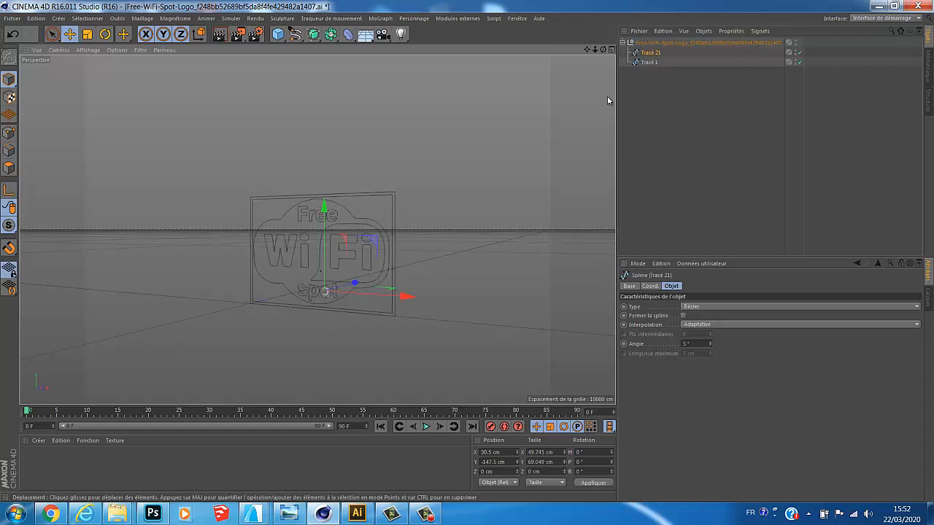
Step: Compare the Tracé 1 and Tracé 21 splines, and delete Tracé 21 from the logo
left_click(649, 64)
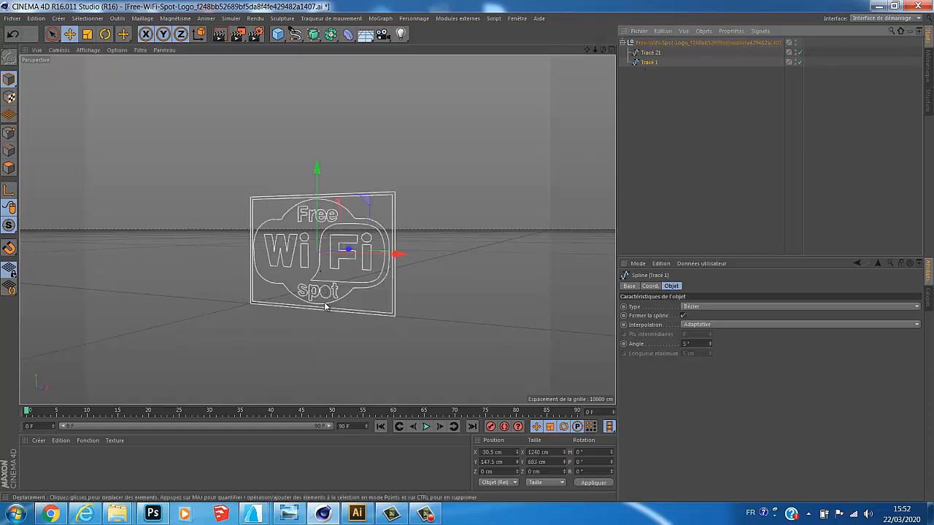
left_click(640, 53)
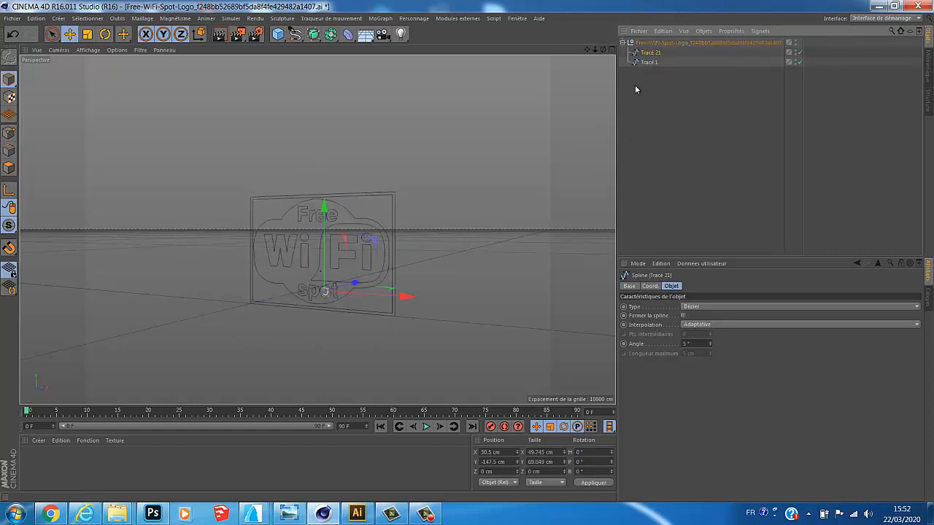
scroll(324, 310, "up", 3)
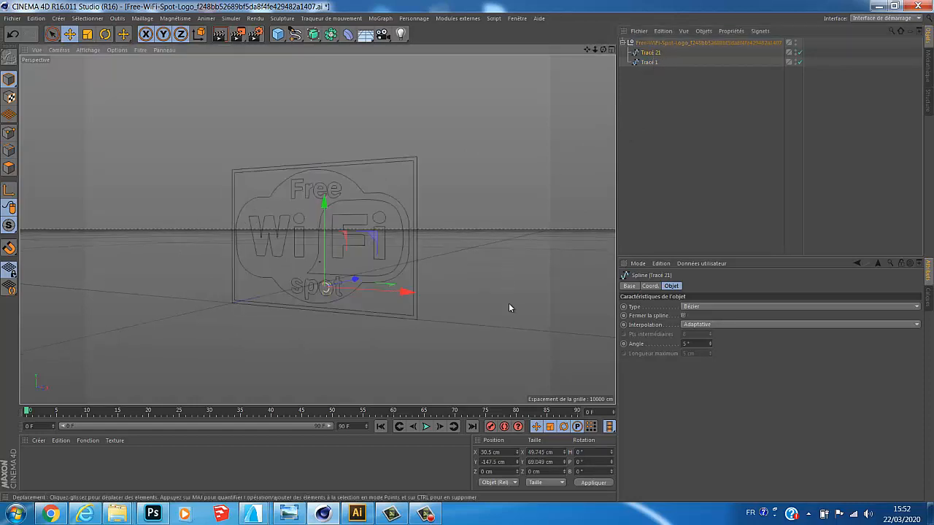
key("Delete")
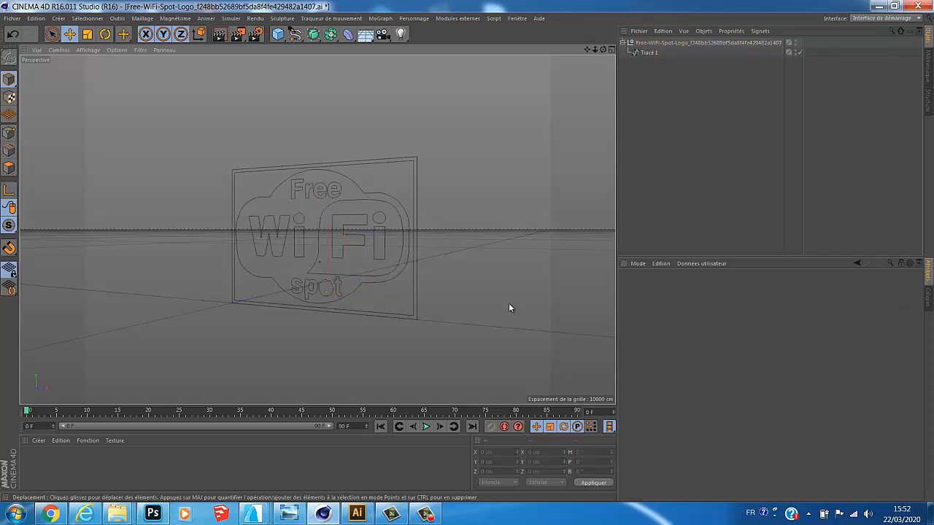
Step: Ungroup the logo's parent null object, leaving only the Tracé 1 spline in the hierarchy
left_click(627, 52)
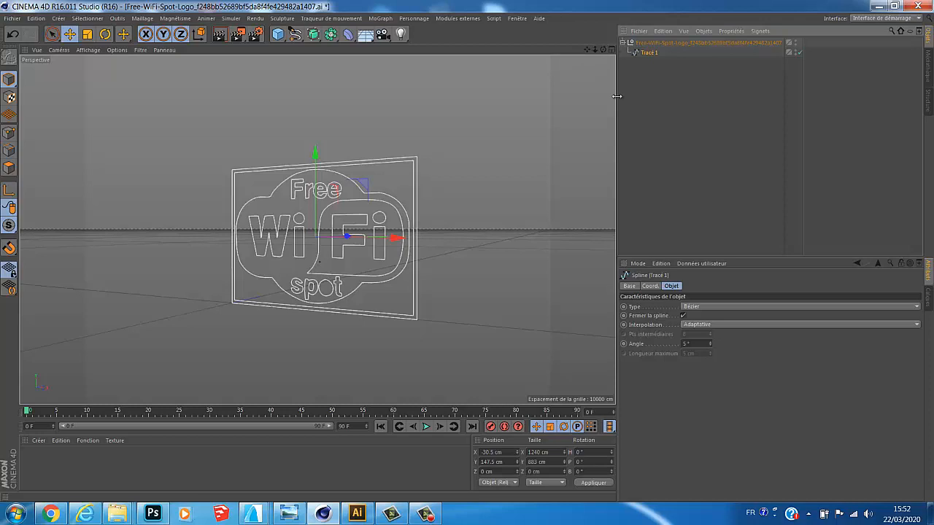
left_click(648, 43)
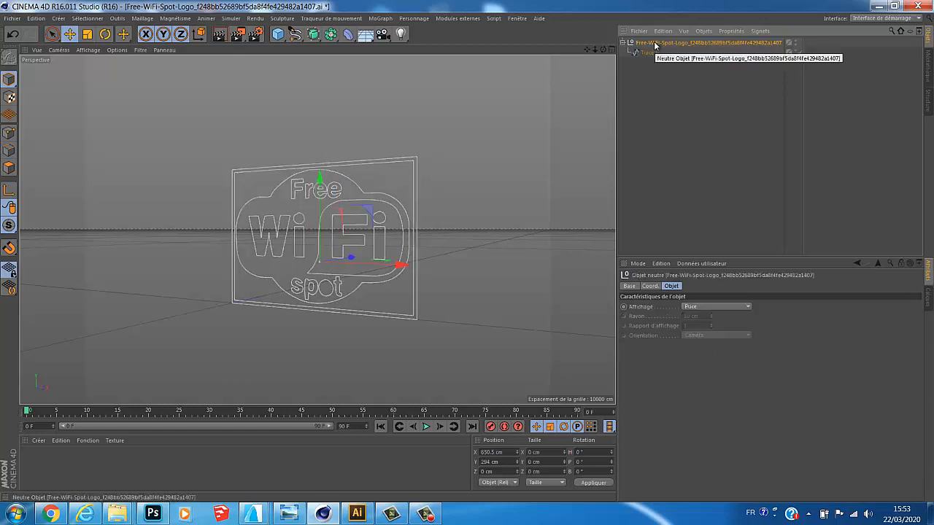
right_click(655, 45)
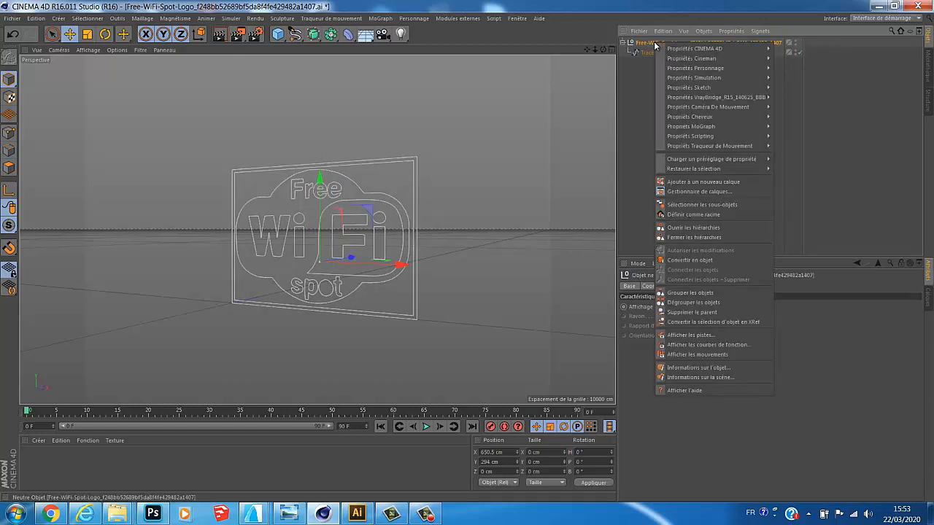
left_click(693, 302)
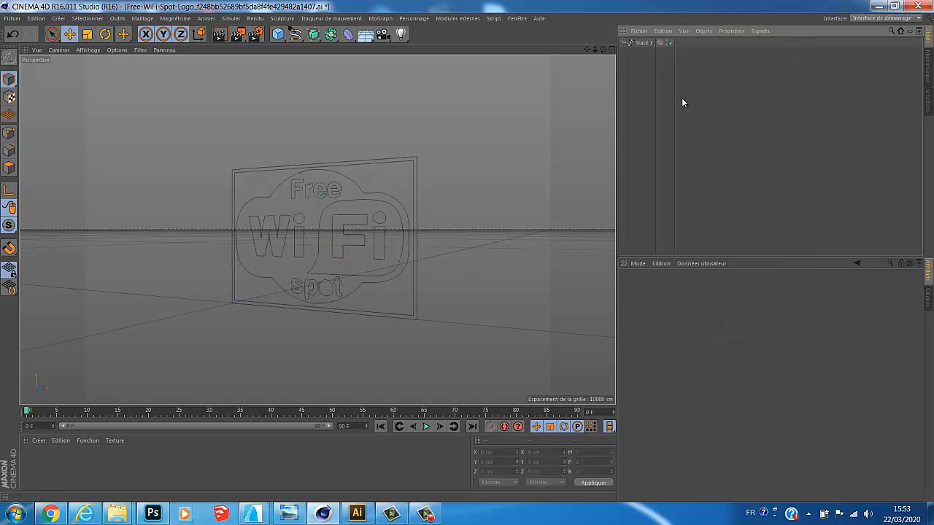
Step: Add an Extrusion generator to the scene for the Tracé 1 logo spline
left_click(642, 42)
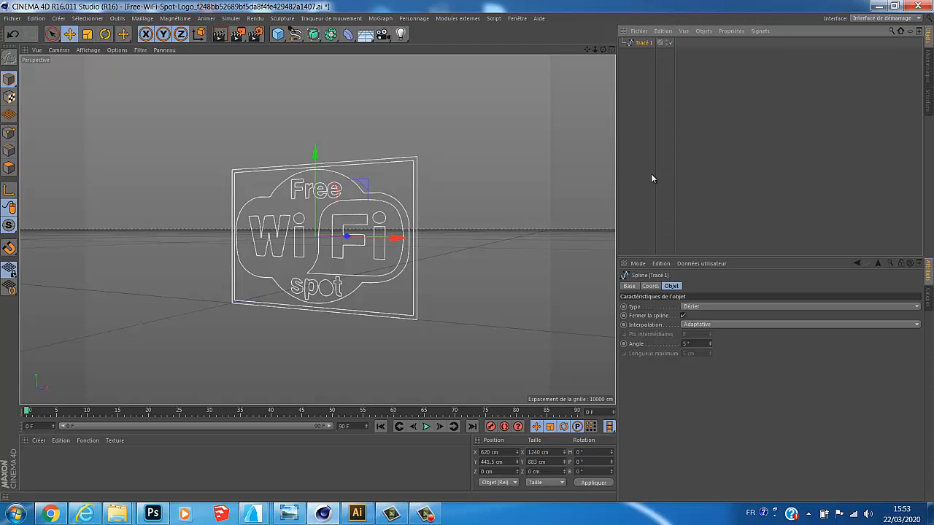
left_click(320, 42)
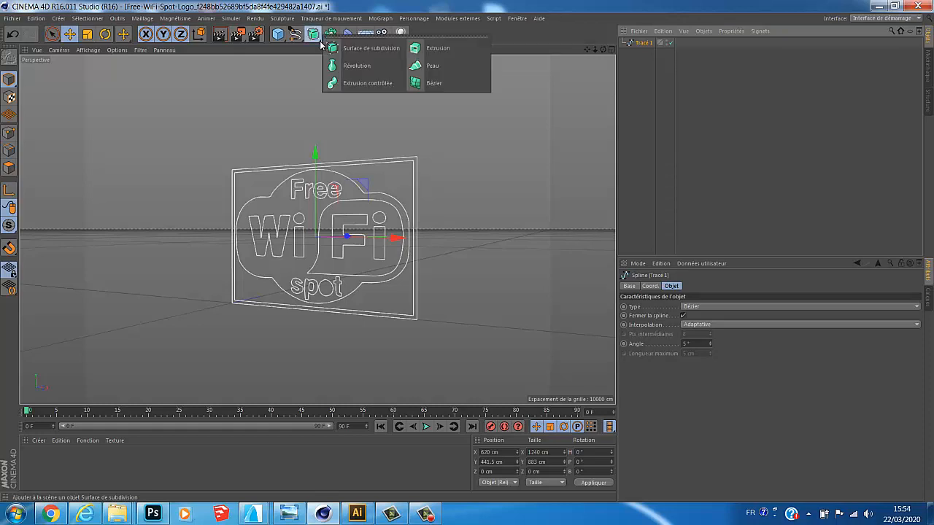
left_click(443, 48)
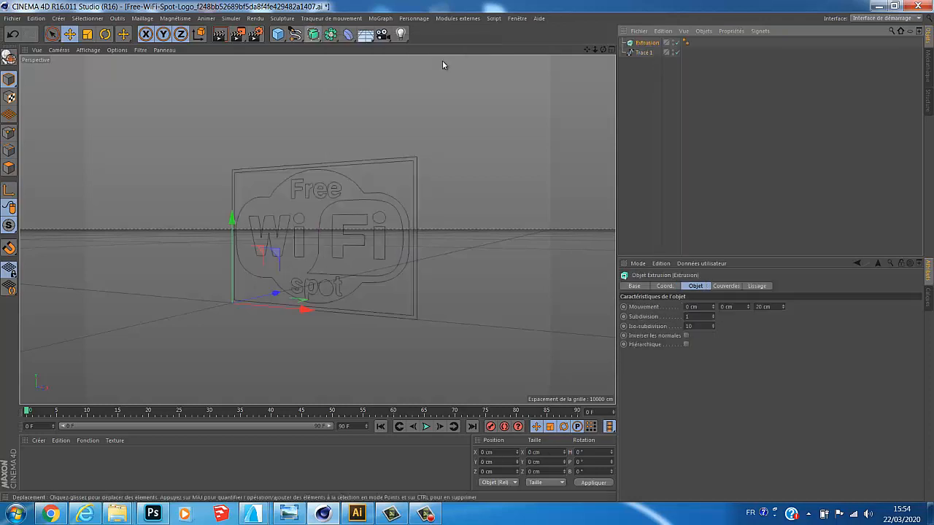
Step: Nest the Tracé 1 spline under the Extrusion generator and inspect the extruded logo from several angles
left_click(647, 53)
left_click_drag(646, 53, 645, 43)
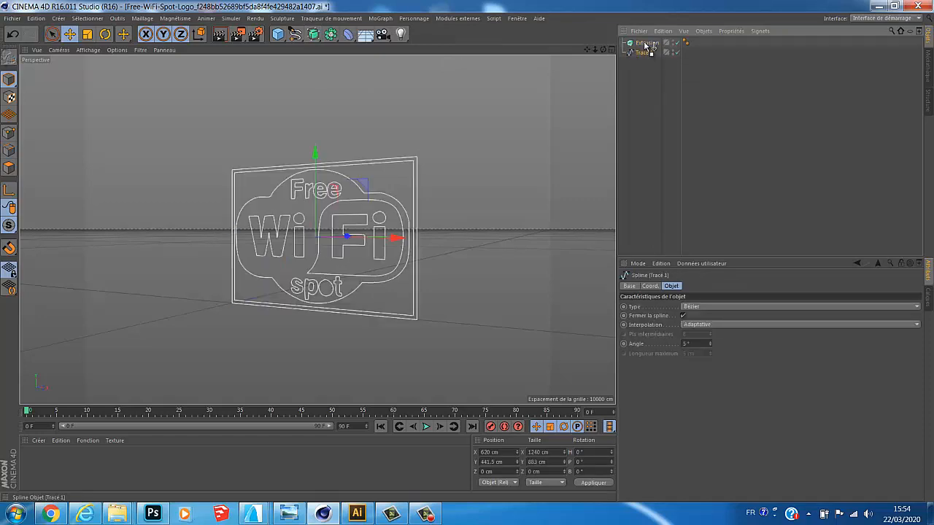
left_click_drag(646, 45, 644, 44)
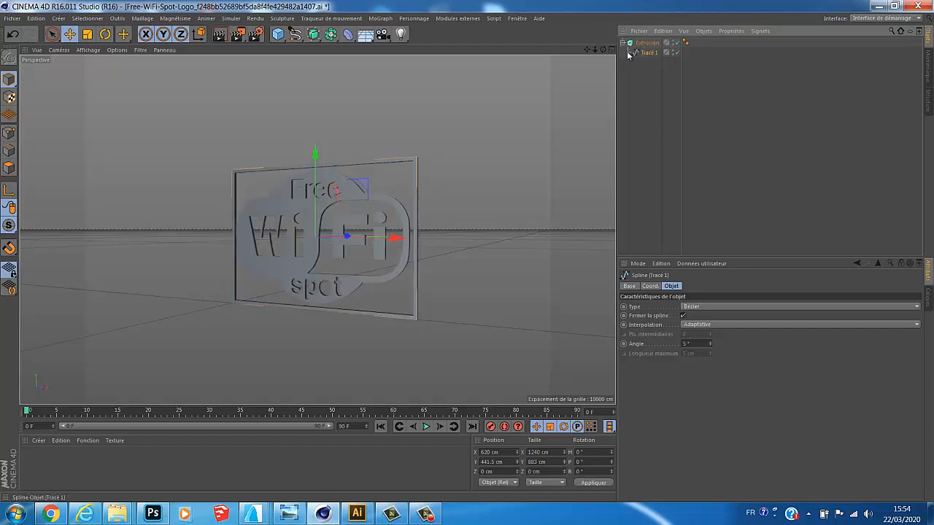
mouse_move(468, 252)
left_mouse_down()
mouse_move(477, 254)
mouse_move(468, 252)
left_mouse_up()
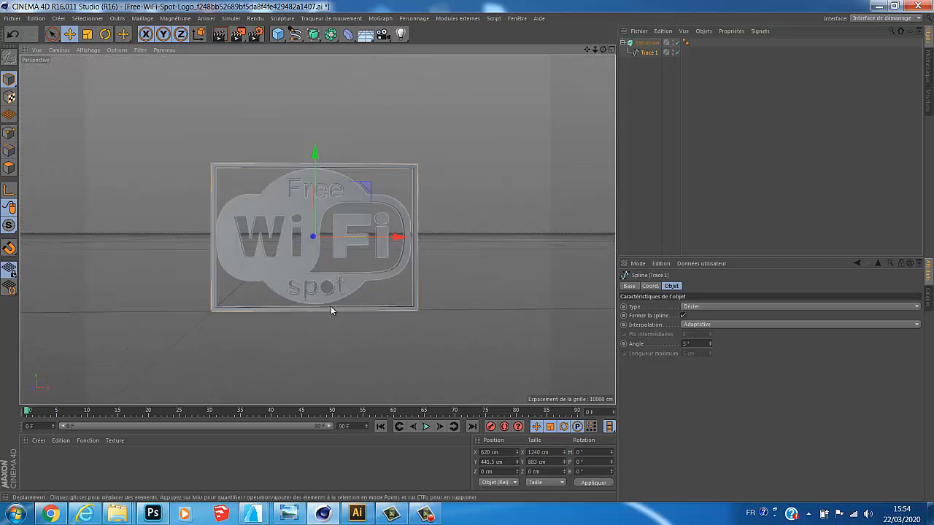
scroll(329, 308, "up", 4)
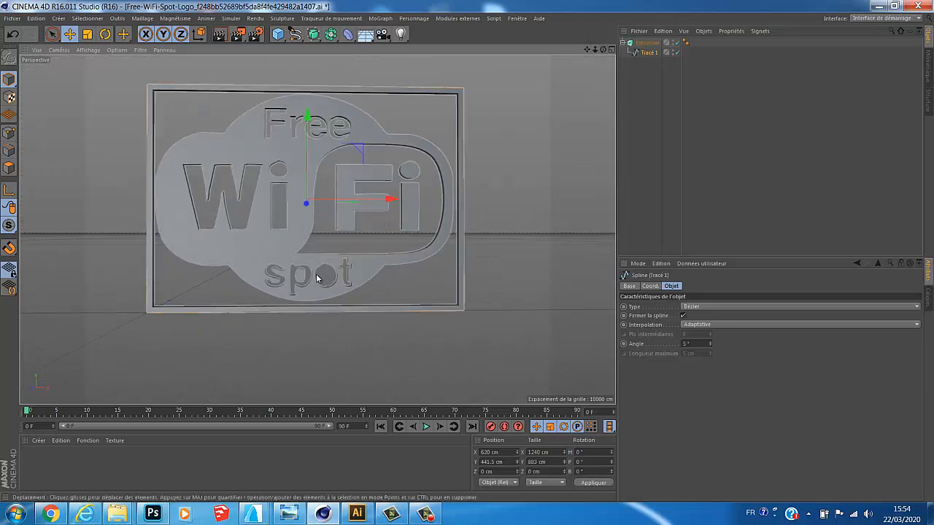
scroll(327, 275, "up", 1)
scroll(329, 277, "down", 4)
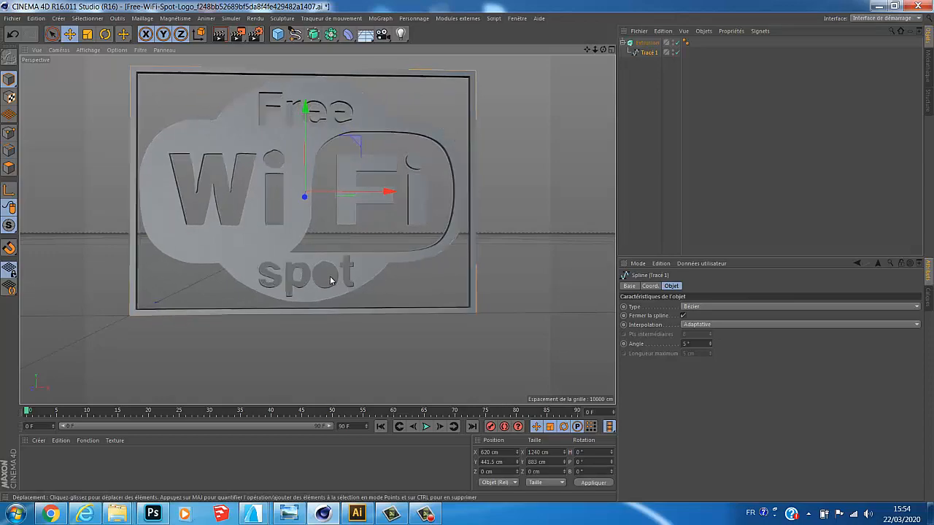
left_click_drag(604, 50, 466, 250)
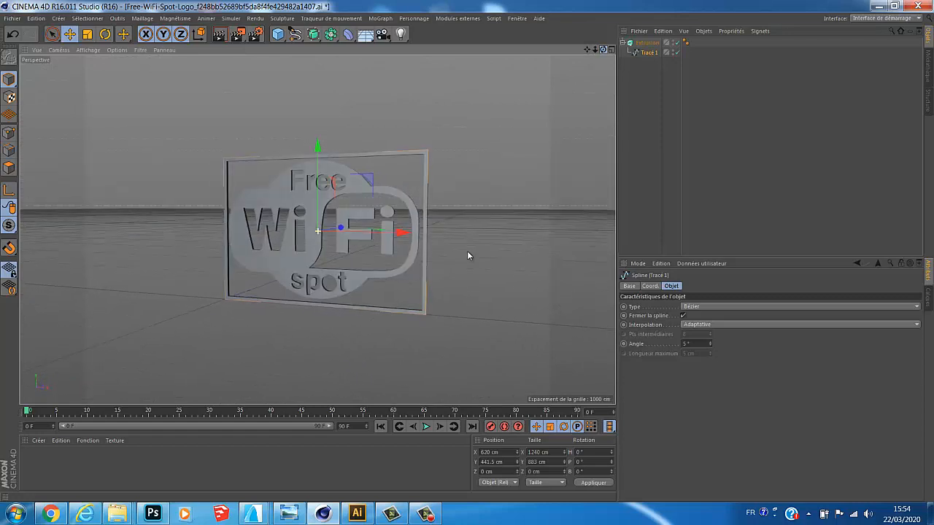
Step: Undo the nesting of Tracé 1 and the creation of the Extrusion generator
left_click(12, 34)
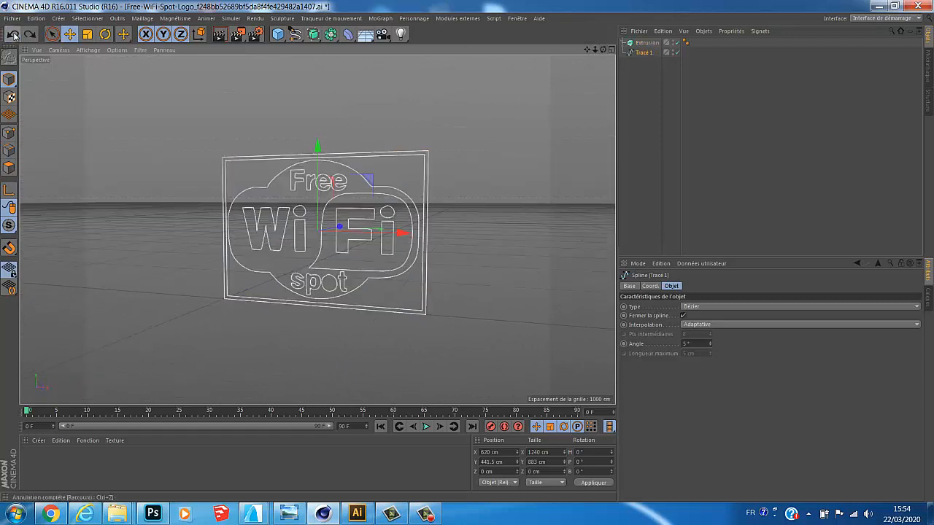
left_click(14, 35)
left_click(15, 35)
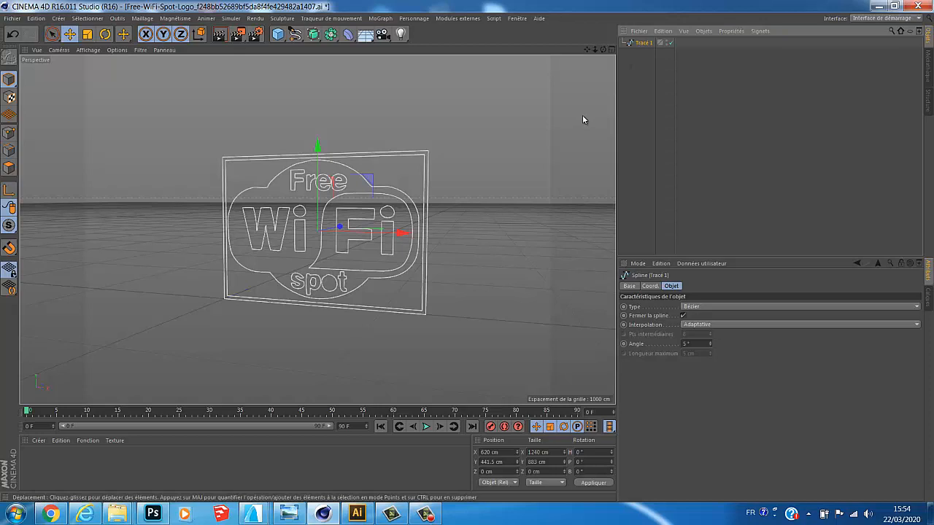
Step: Add an Extrusion generator directly as the parent of the selected Tracé 1 spline
left_click(316, 37)
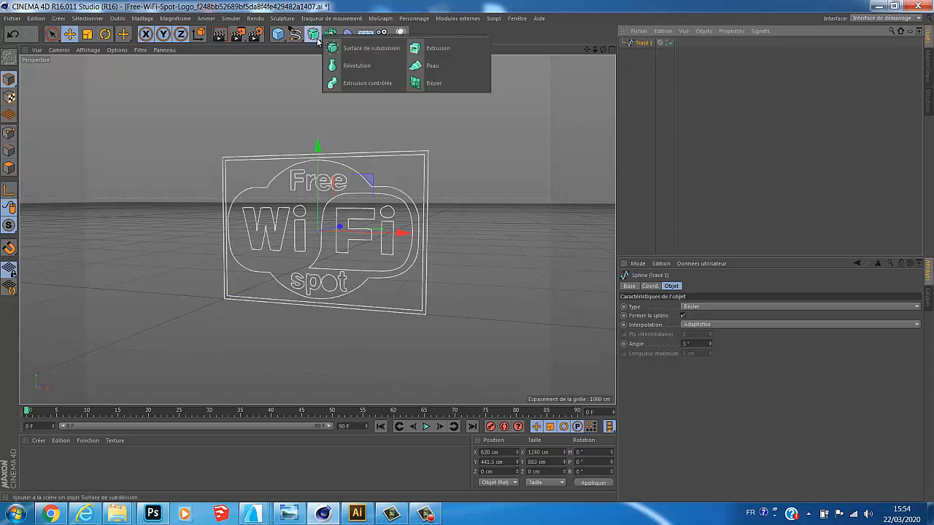
left_click(440, 49)
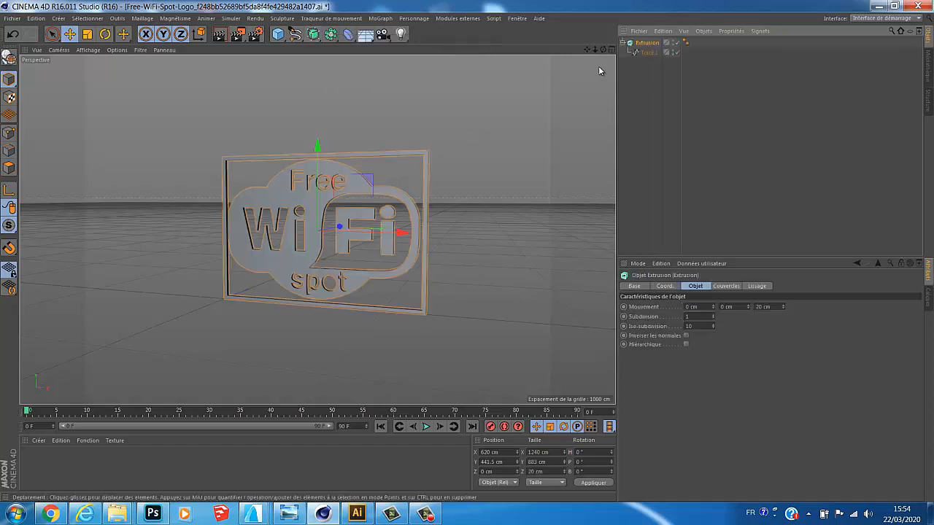
left_click_drag(603, 50, 467, 253)
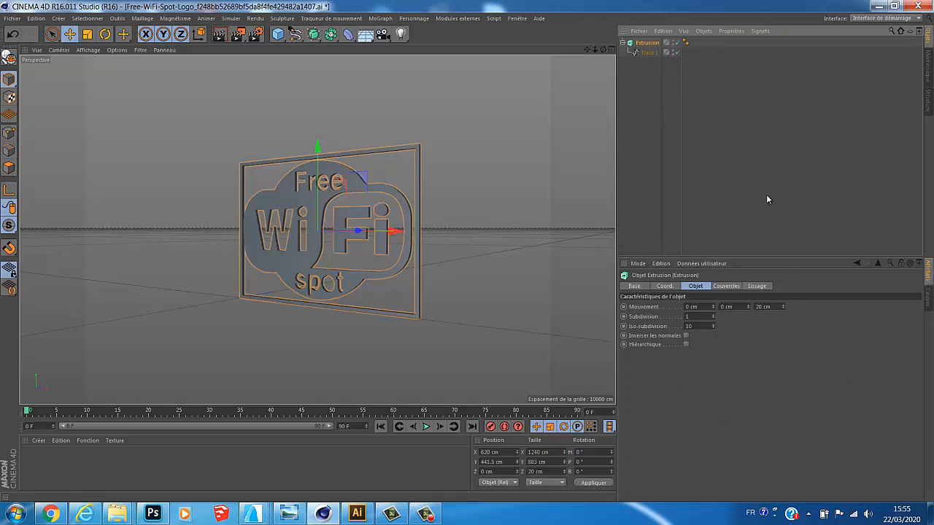
Step: Try an X extrusion movement of about -137 cm on the logo, and reset it to 0 cm
left_click(698, 287)
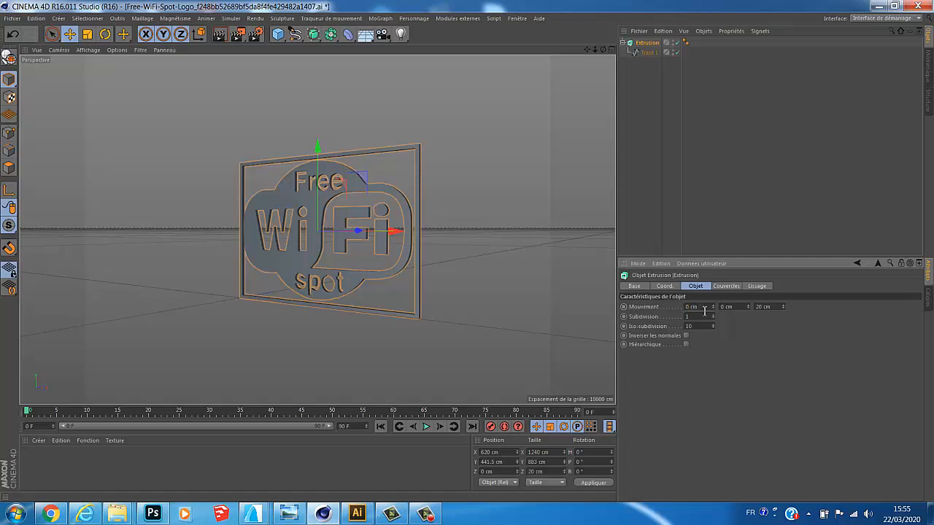
left_click_drag(603, 49, 596, 76)
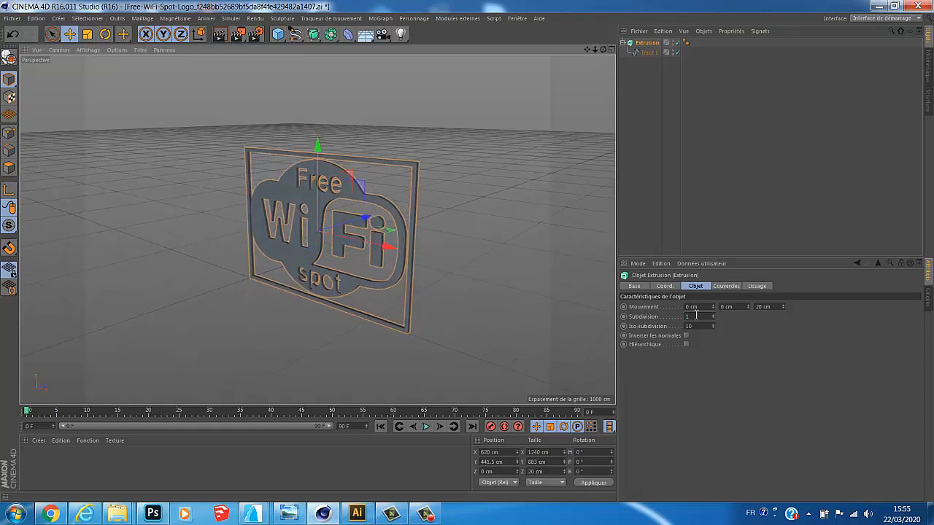
left_click_drag(713, 307, 670, 313)
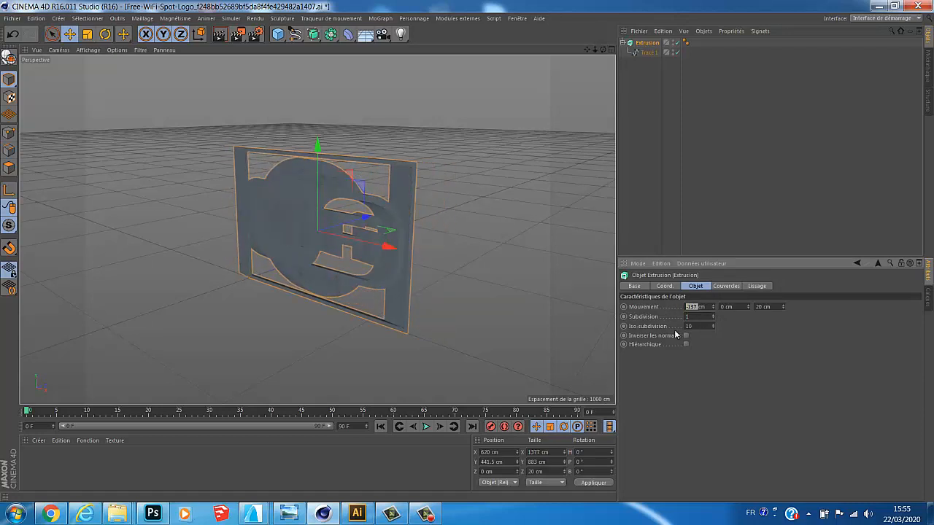
type("0")
key("Return")
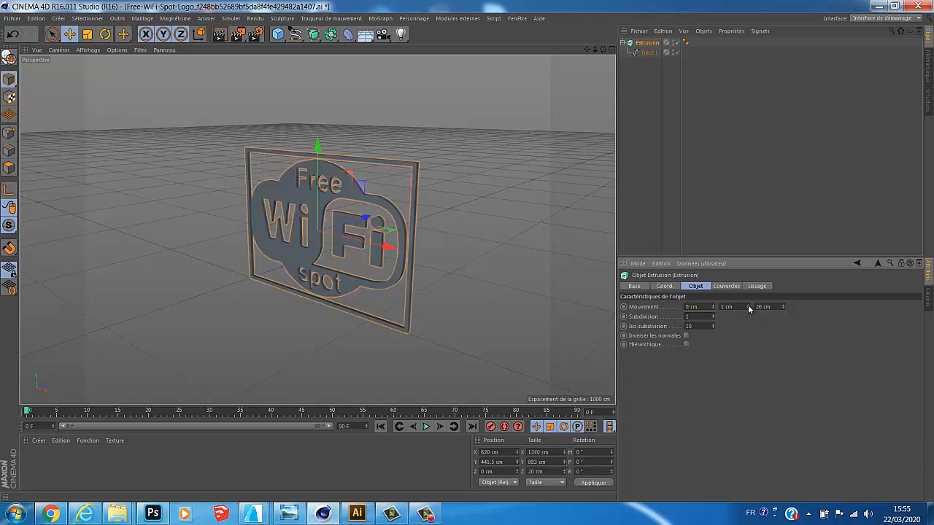
Step: Try a Y extrusion movement of 17 cm on the logo, and reset it to 0 cm
mouse_move(748, 306)
left_mouse_down()
mouse_move(752, 290)
mouse_move(744, 327)
mouse_move(732, 332)
mouse_move(748, 307)
left_mouse_up()
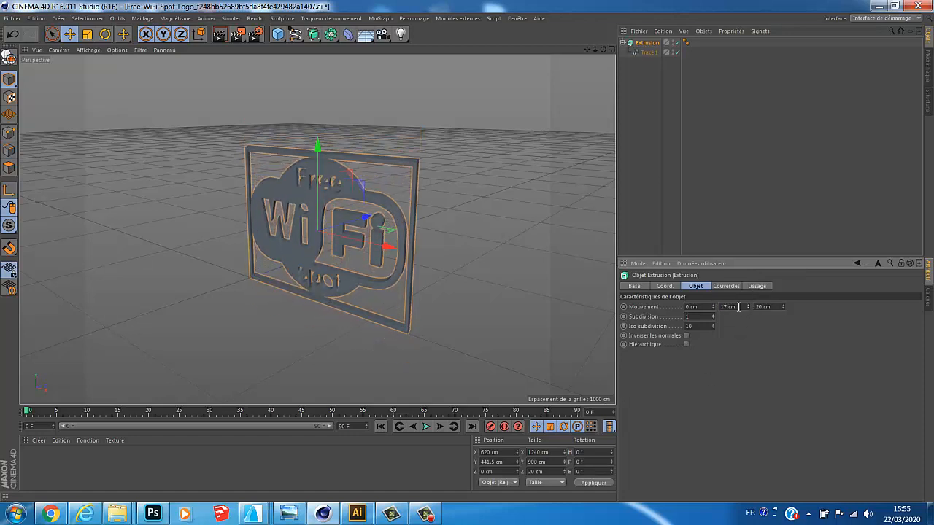
double_click(726, 307)
type("0")
key("Return")
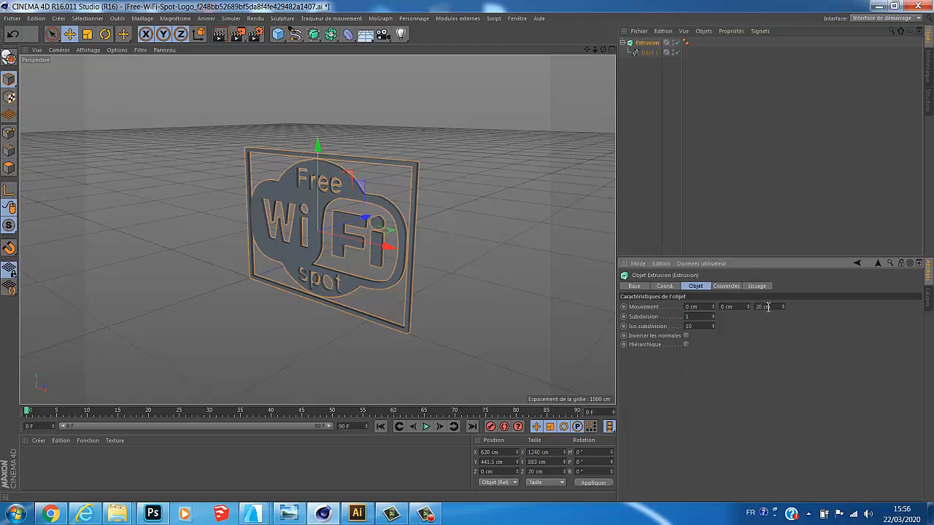
Step: Set the logo's Z extrusion movement to 50 cm and inspect the thicker logo from the front
left_click_drag(784, 304, 756, 309)
type("50")
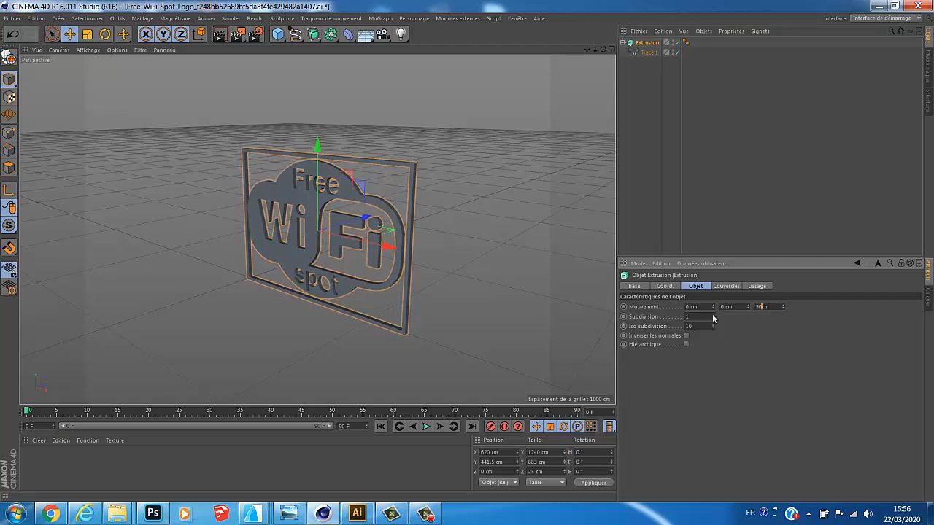
key("Return")
left_click_drag(603, 49, 470, 253)
scroll(475, 170, "up", 2)
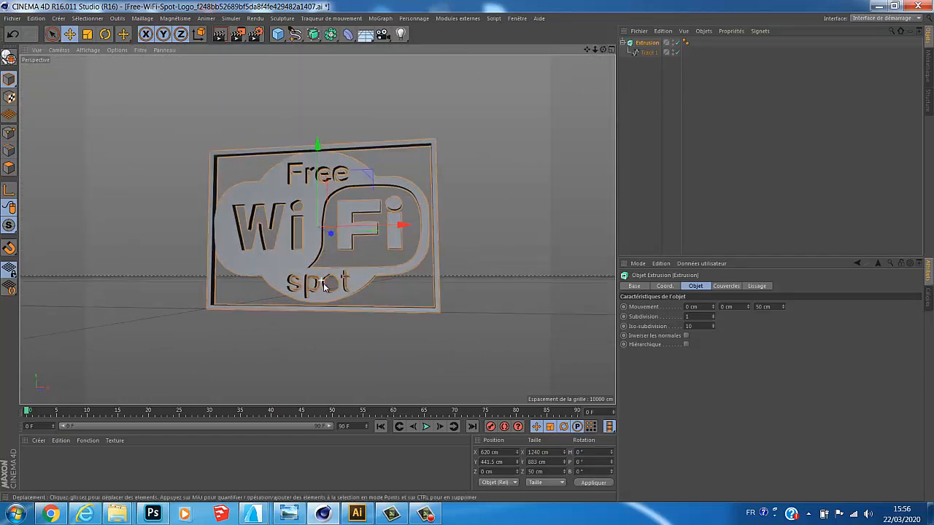
left_click(424, 510)
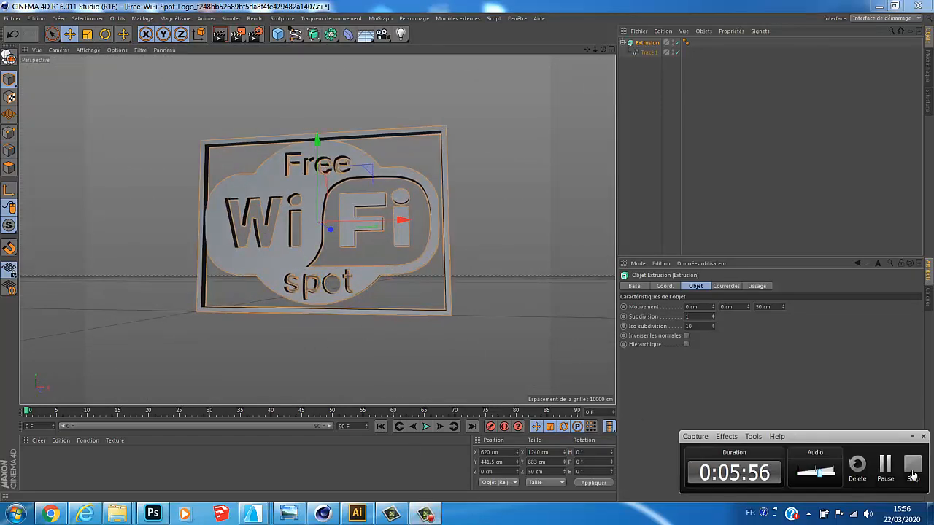